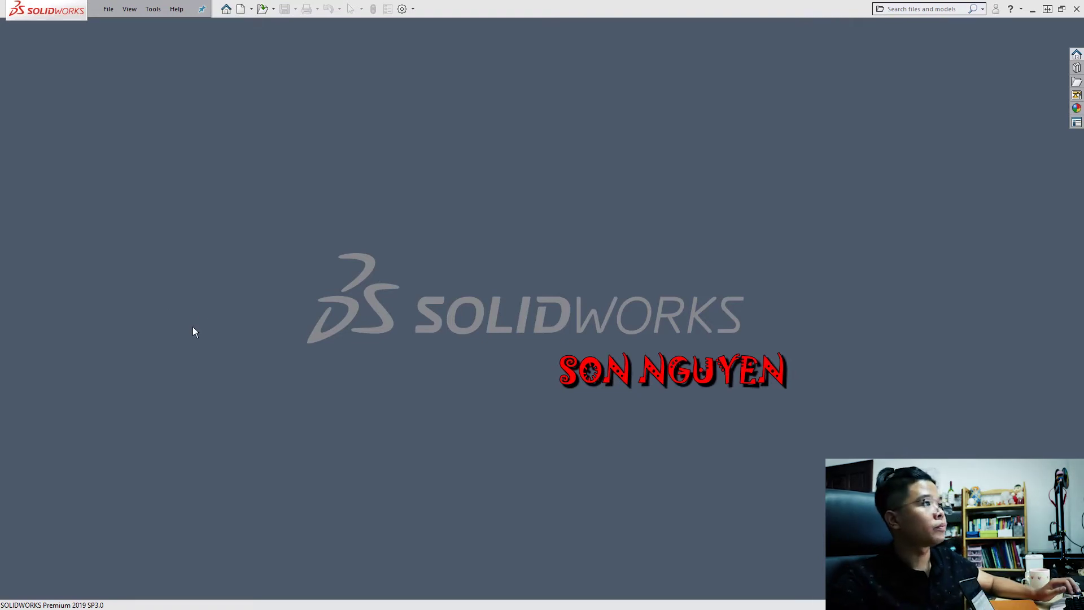
Browse the Tutorial, Templates and MBD template sets in the New document dialog, then close it
left_click(245, 11)
left_click(449, 130)
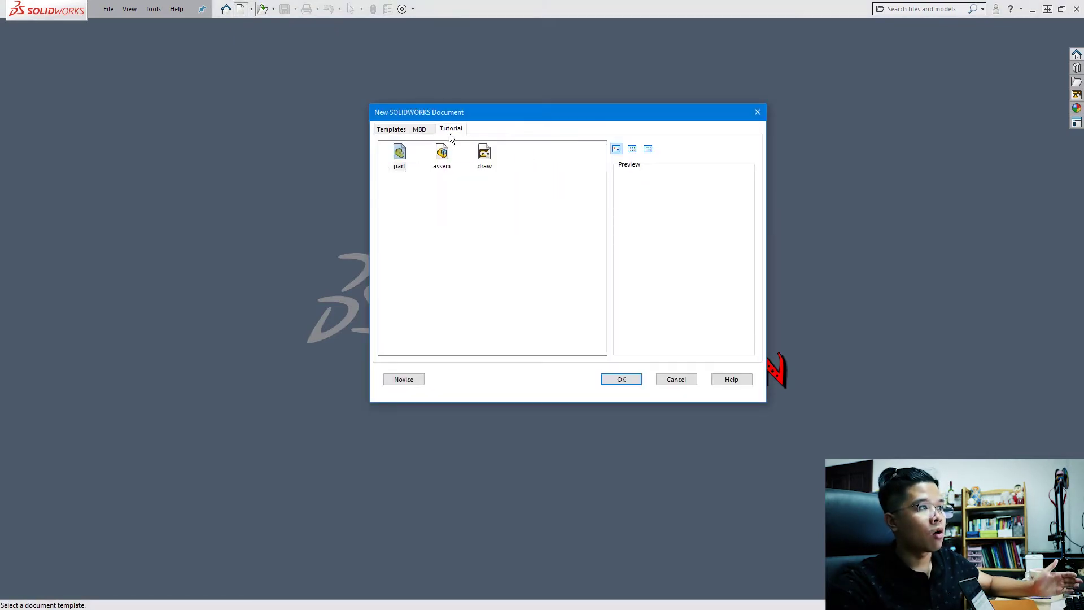
left_click(400, 130)
left_click(421, 130)
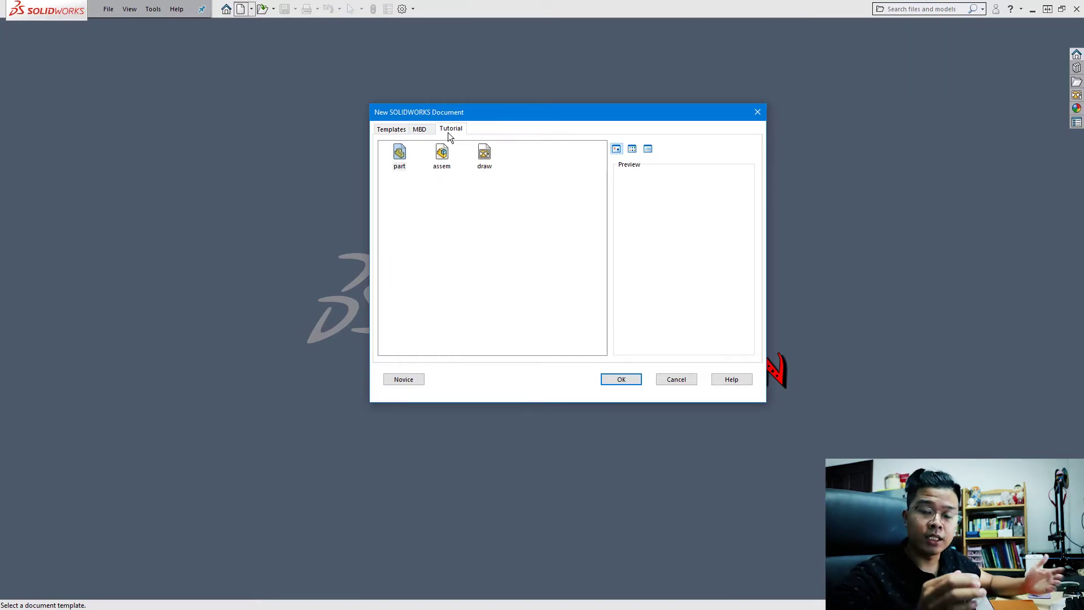
left_click(420, 130)
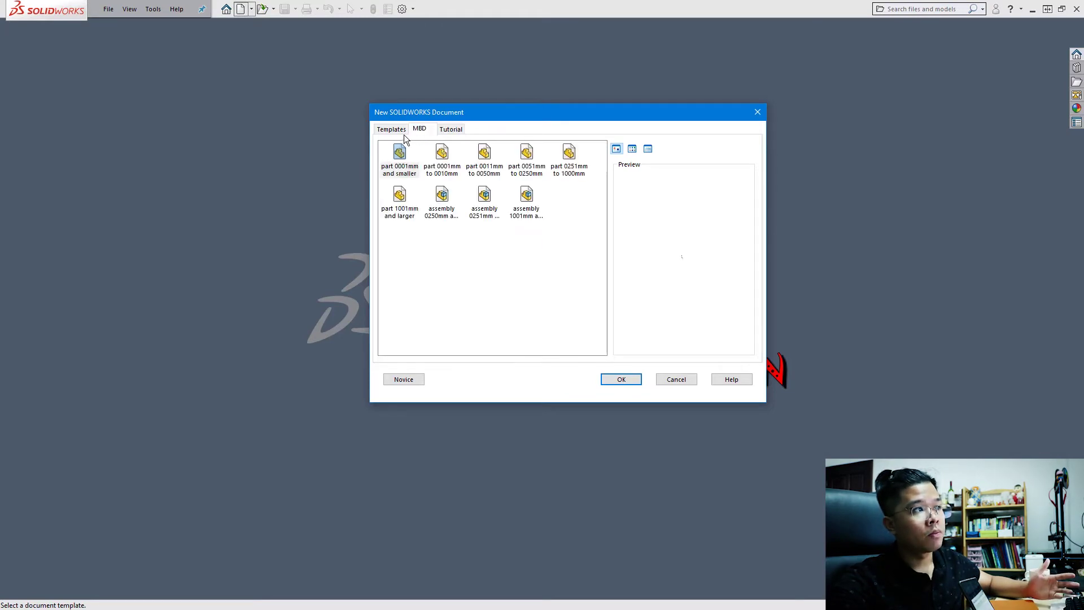
left_click(458, 129)
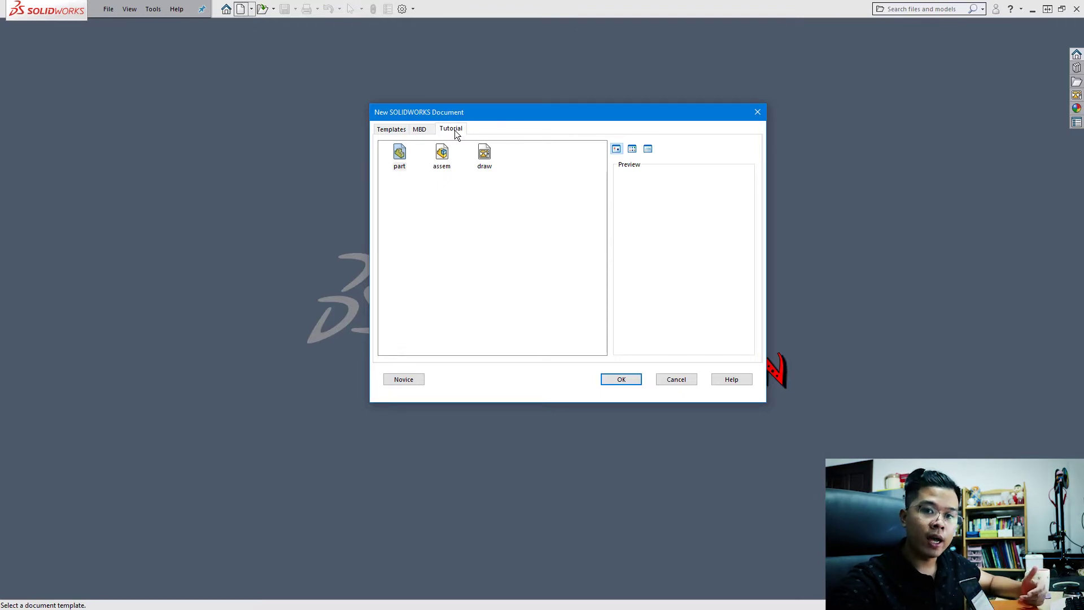
left_click(758, 113)
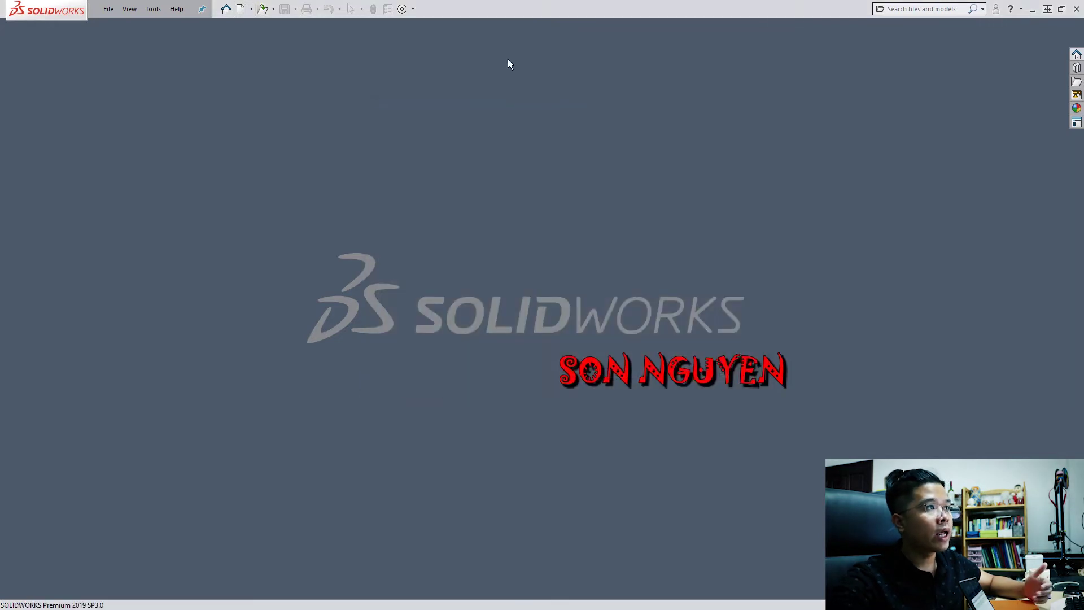
Add Desktop\Training Templates to the Document Templates file locations and approve the search-path change
left_click(404, 10)
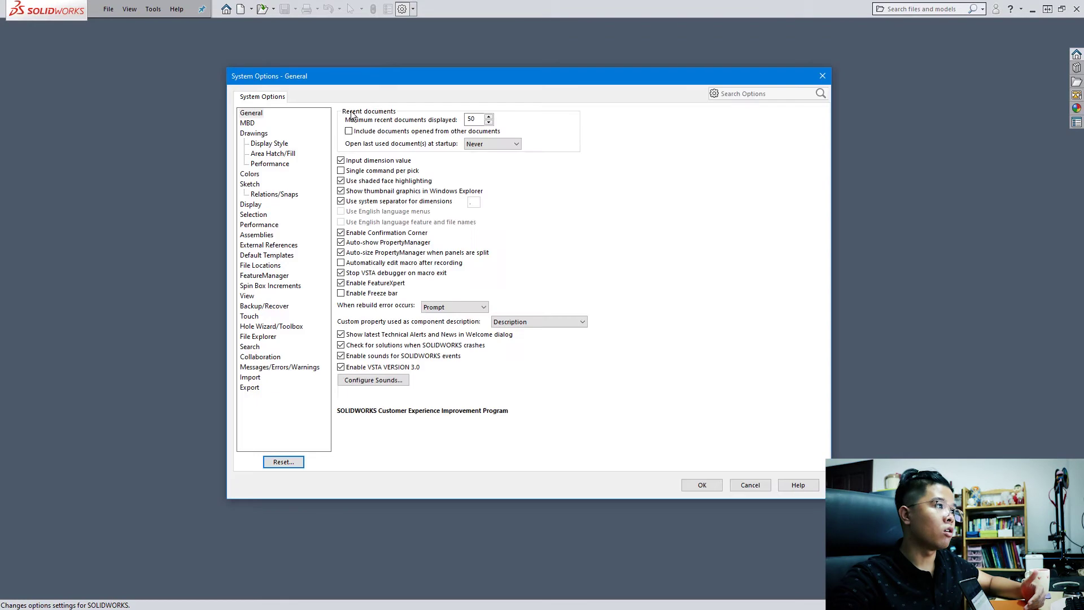
left_click(267, 270)
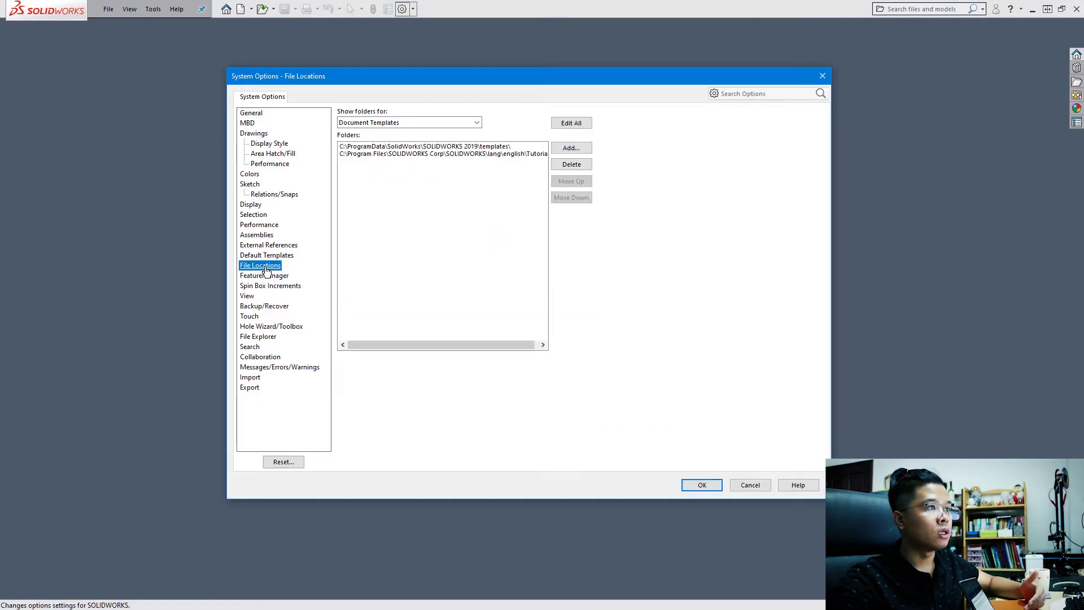
left_click(576, 148)
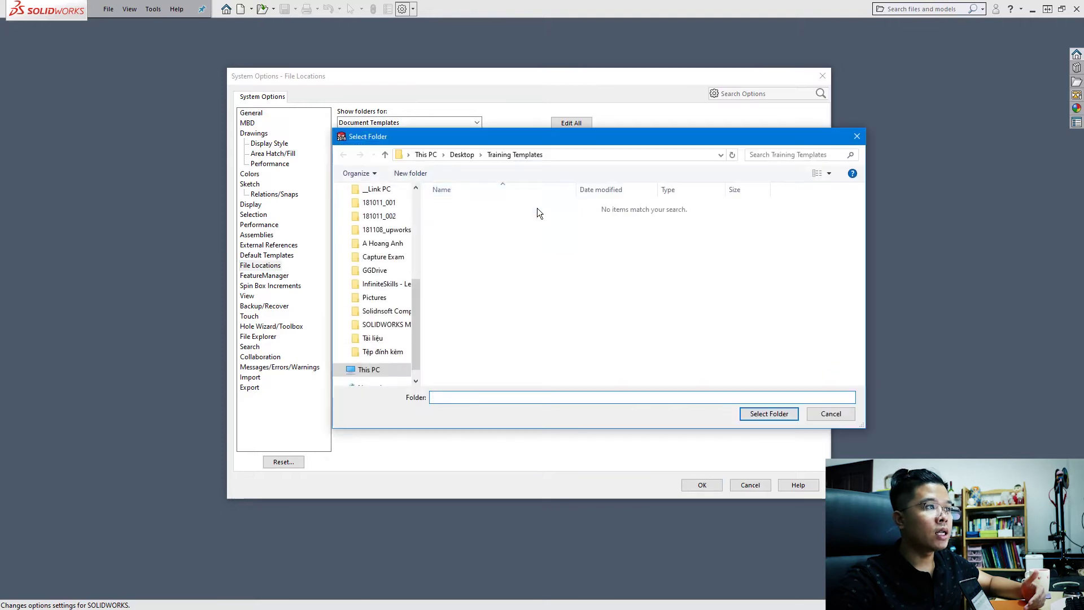
left_click(466, 158)
left_click(468, 338)
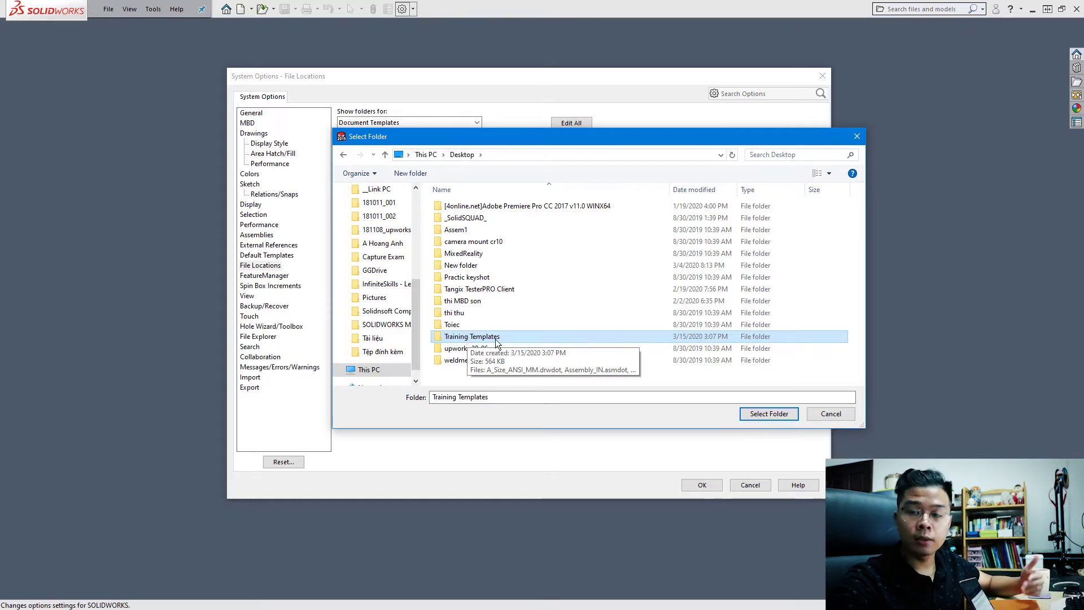
left_click(751, 416)
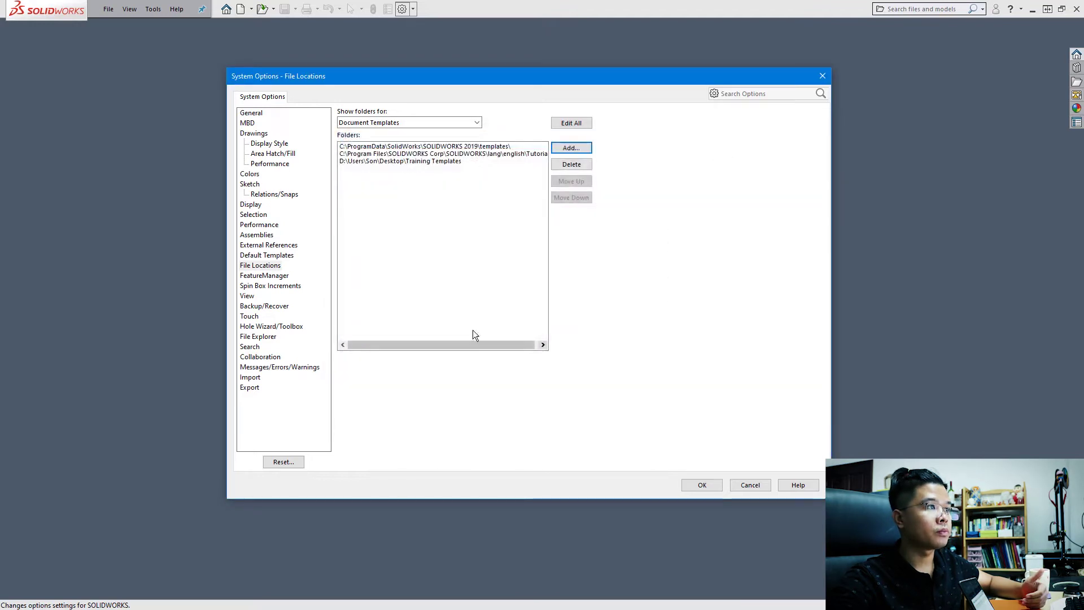
left_click(707, 478)
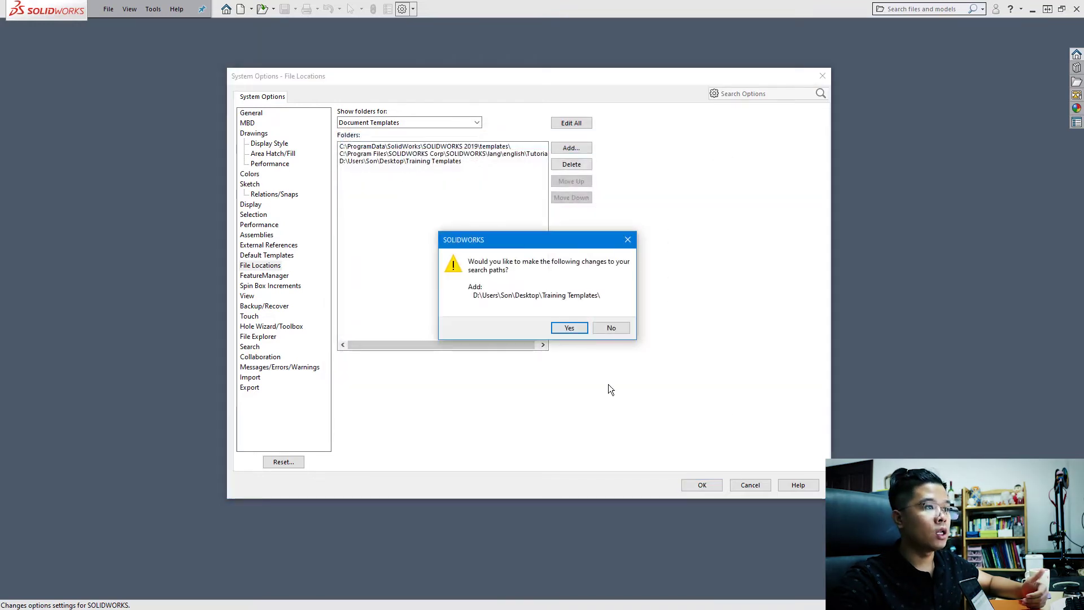
left_click(570, 328)
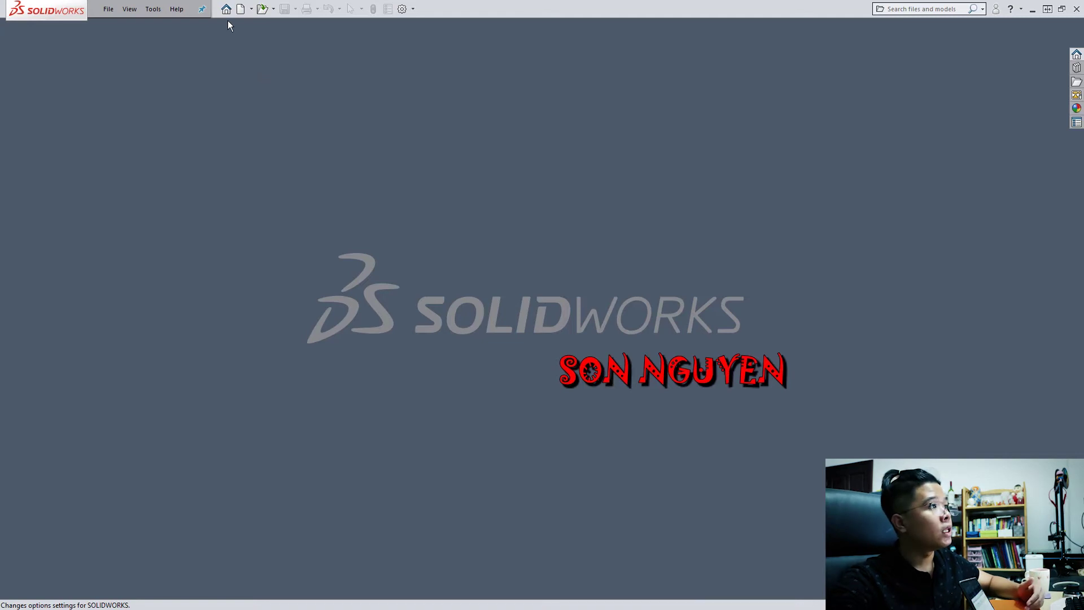
Create new part Part4 from the Part_MM template in the Training Templates set
left_click(240, 10)
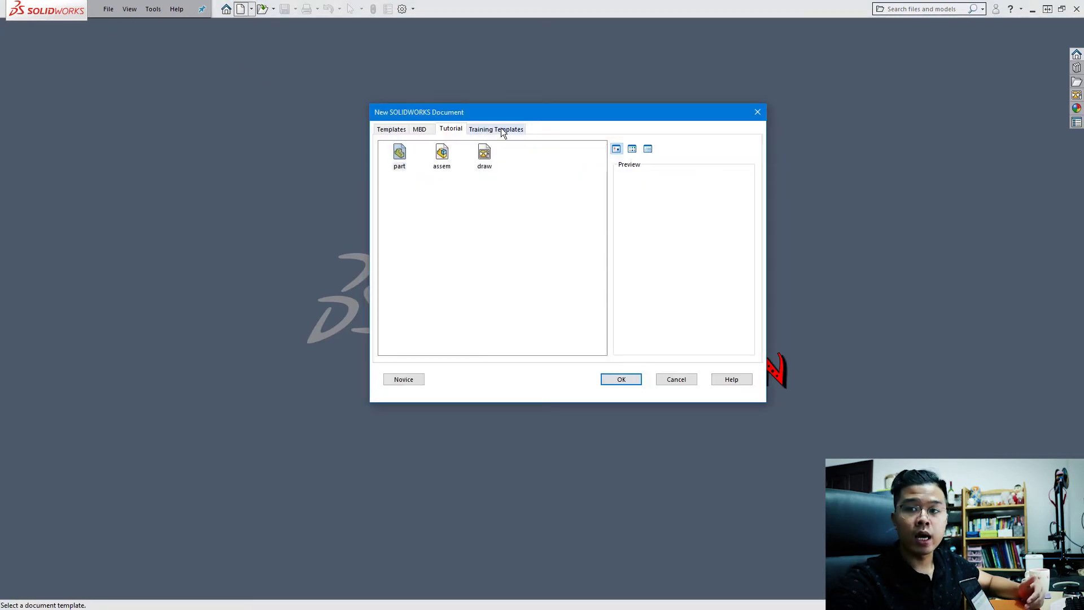
left_click(501, 130)
left_click(489, 161)
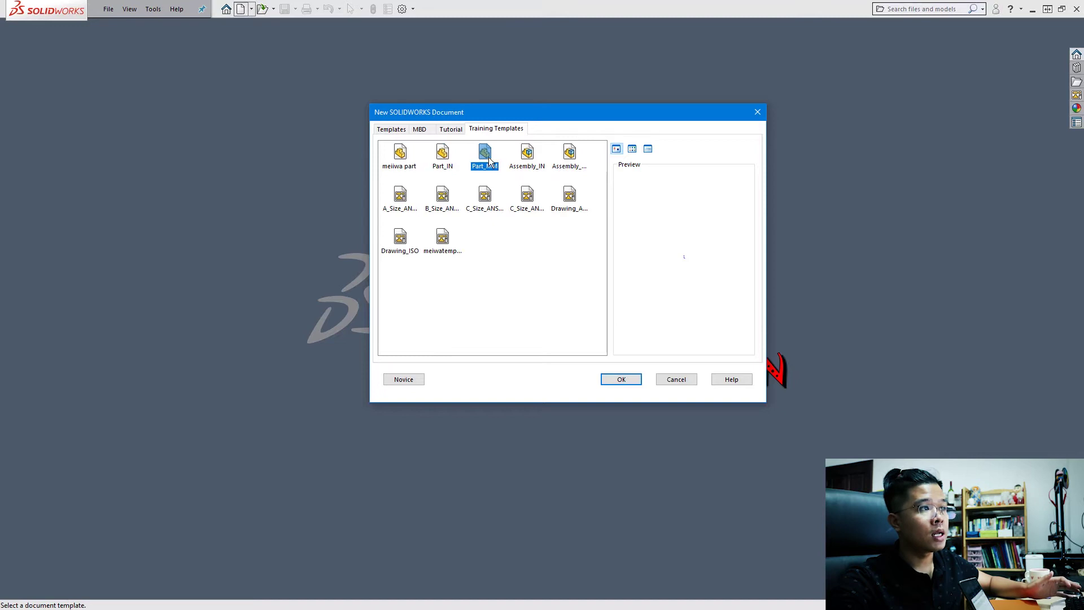
left_click(572, 157)
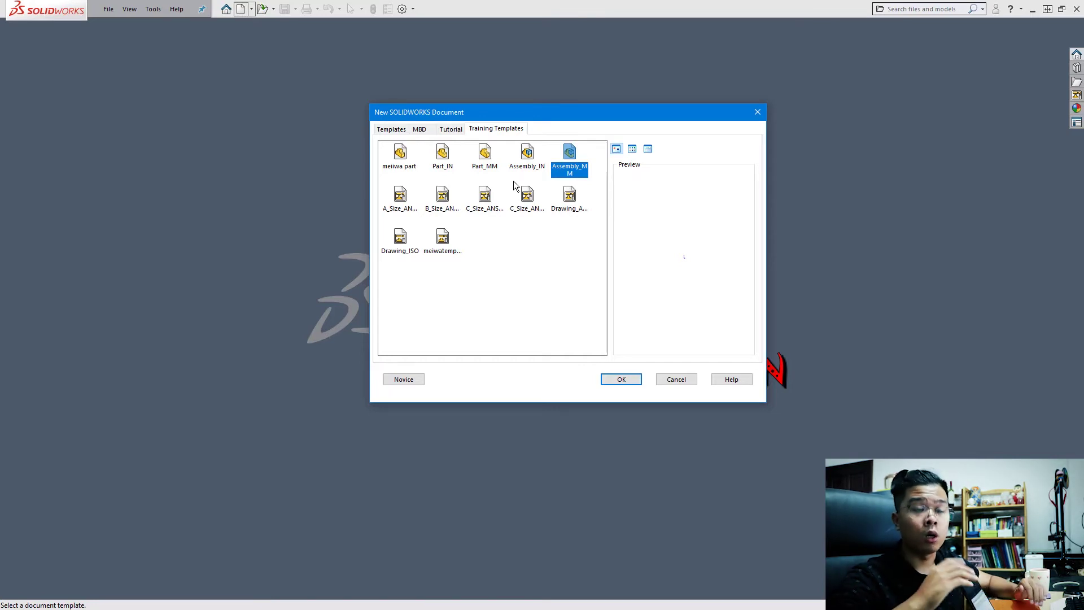
left_click(497, 170)
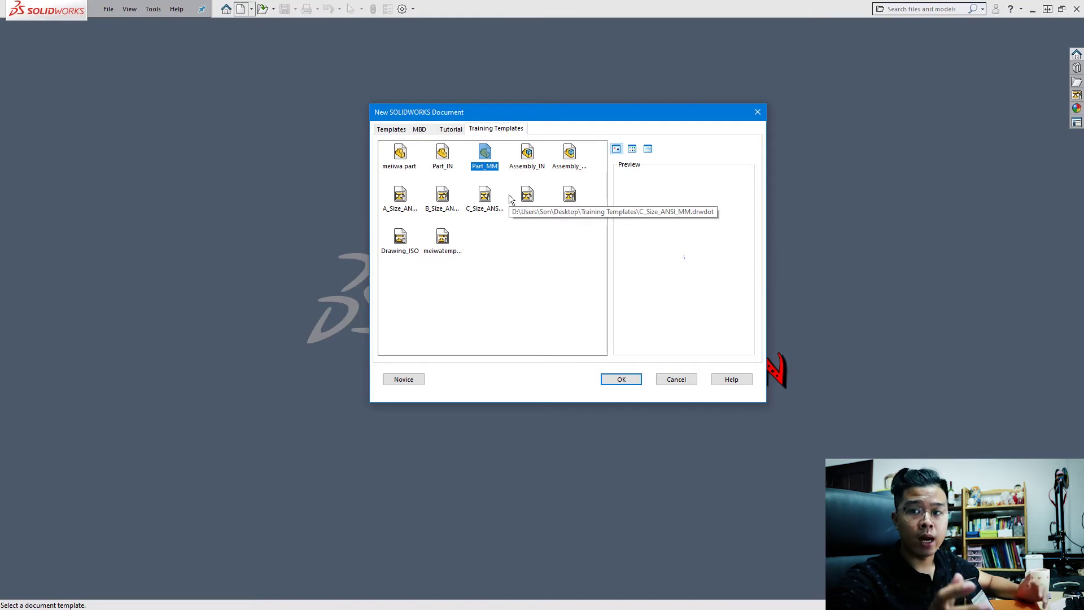
left_click(611, 380)
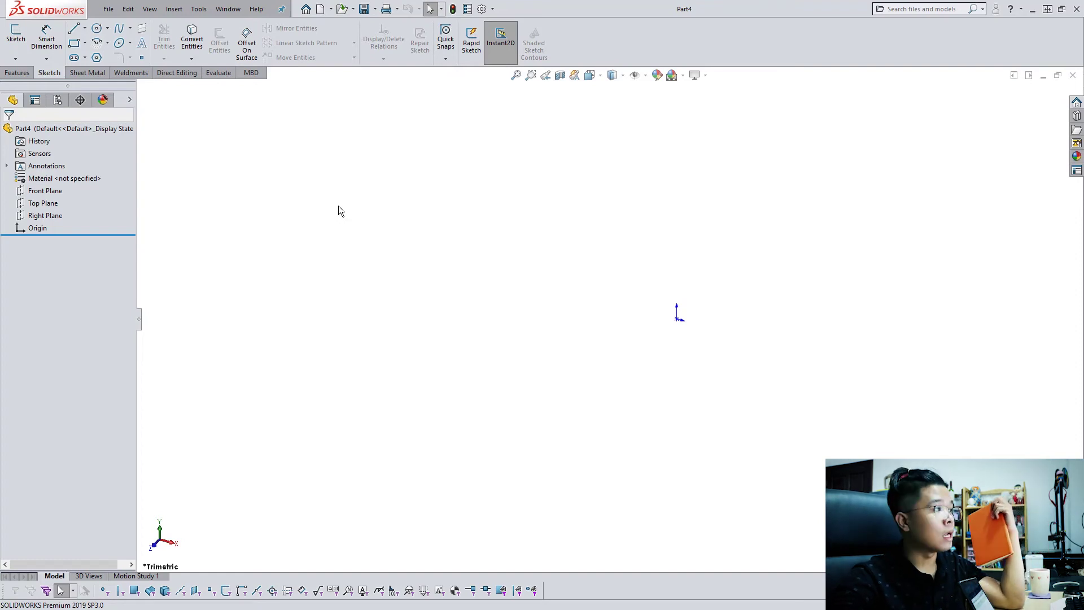
left_click(44, 191)
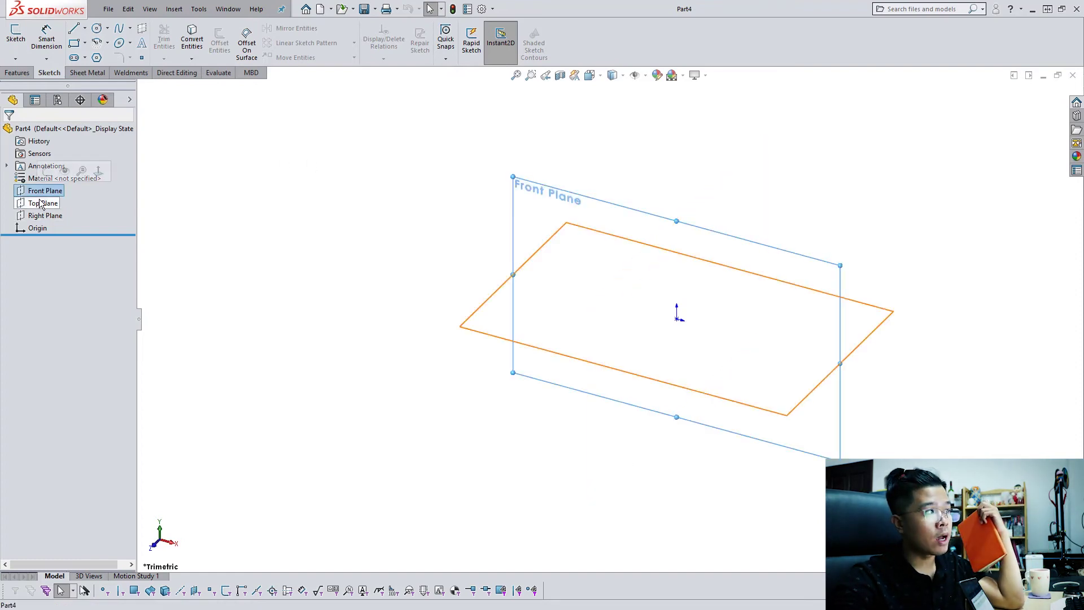
left_click(41, 203)
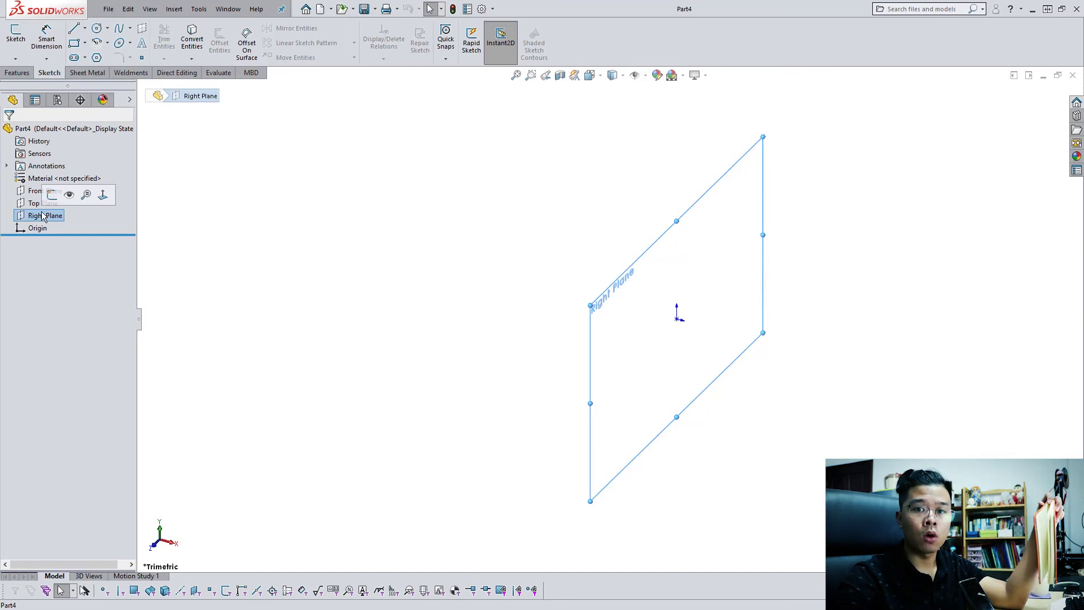
left_click(272, 277)
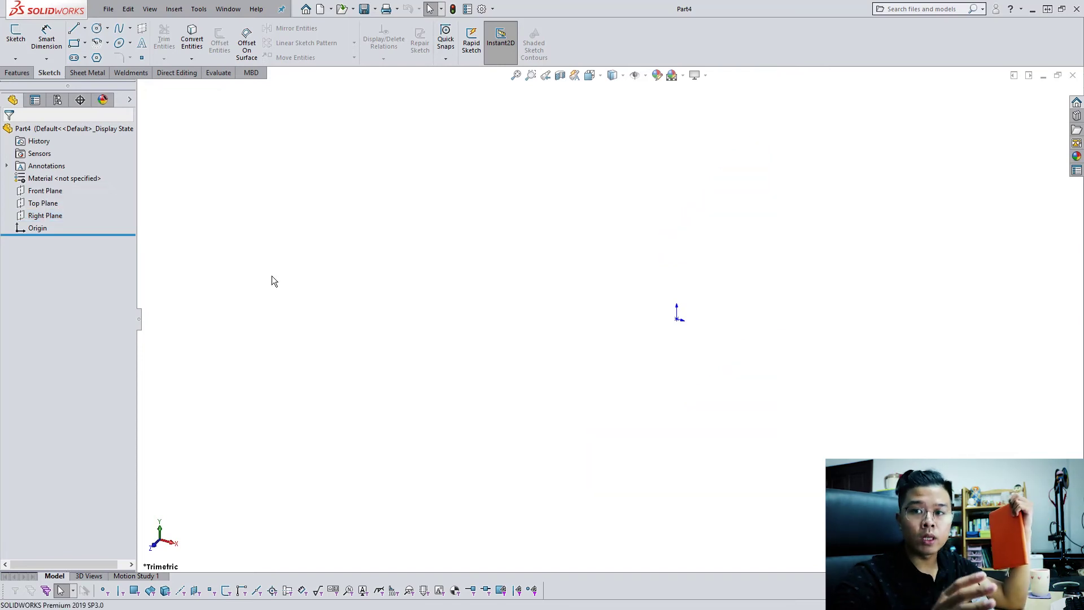
left_click(45, 190)
left_click(45, 215)
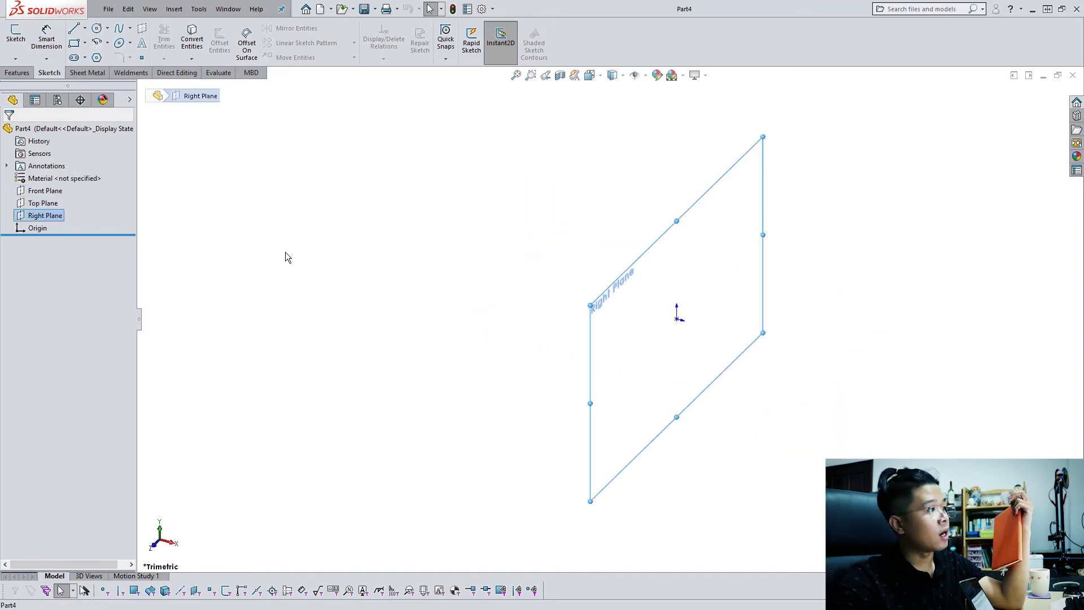
left_click(286, 252)
left_click(45, 190)
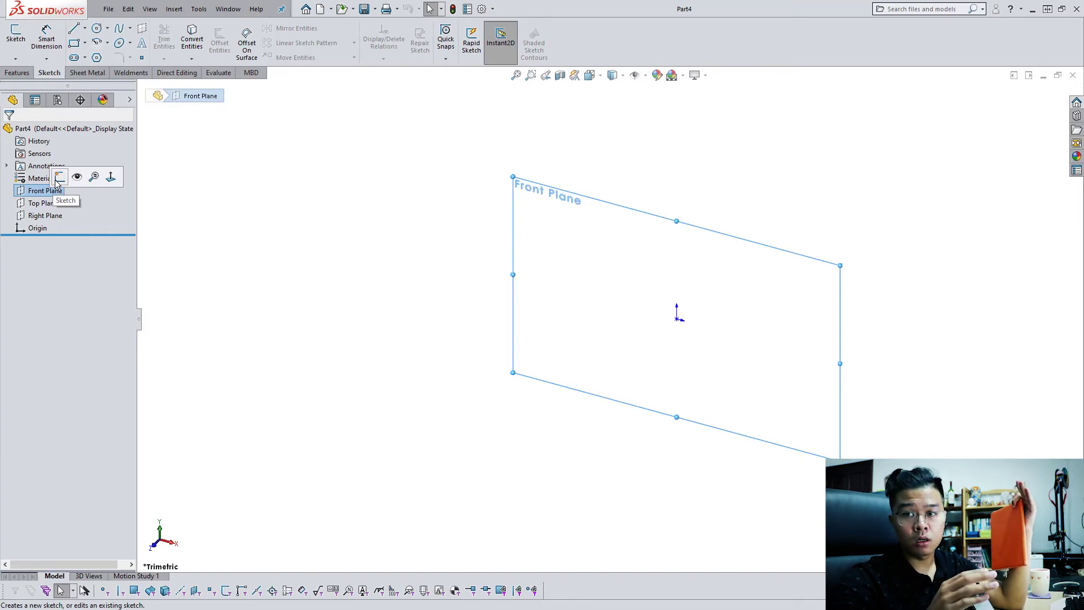
Sketch a closed four-corner straight-line polygon on the Front Plane and exit the sketch as Sketch1
left_click(58, 180)
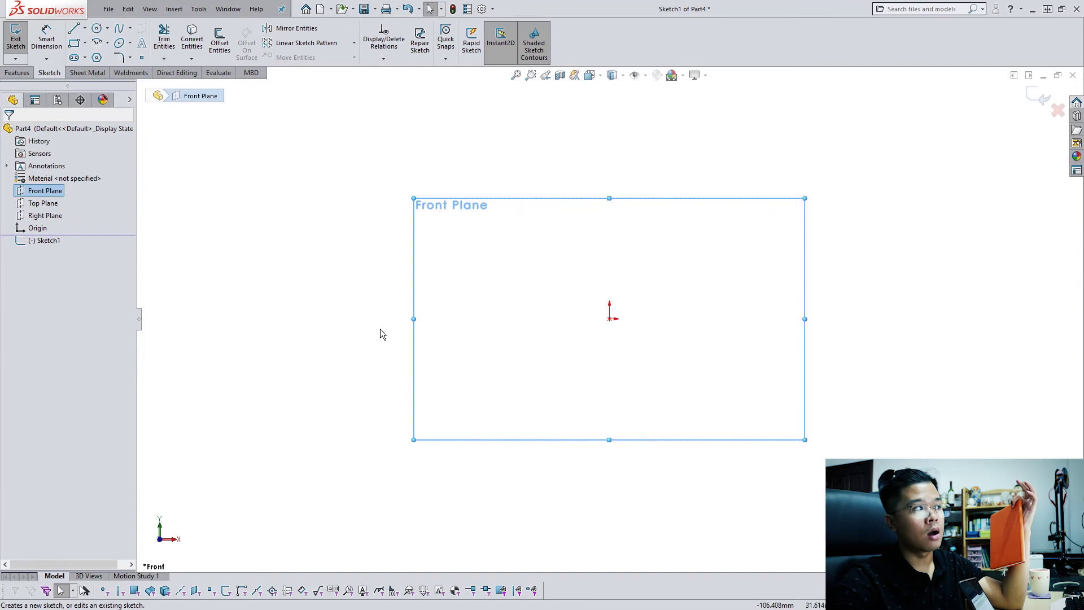
left_click(223, 238)
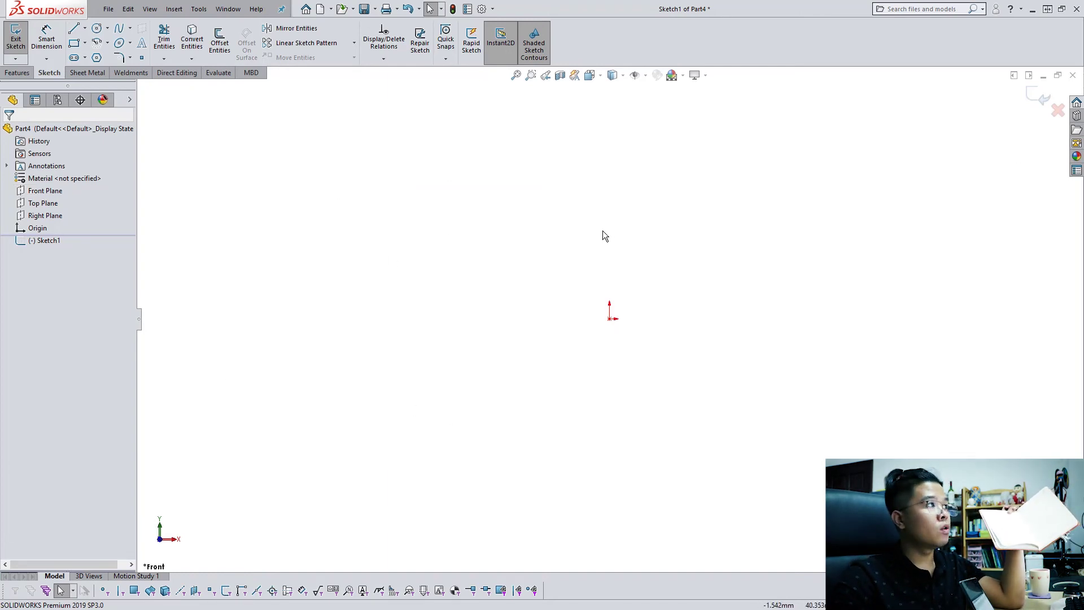
left_click(76, 30)
left_click(432, 256)
left_click(741, 370)
left_click(492, 433)
left_click(407, 358)
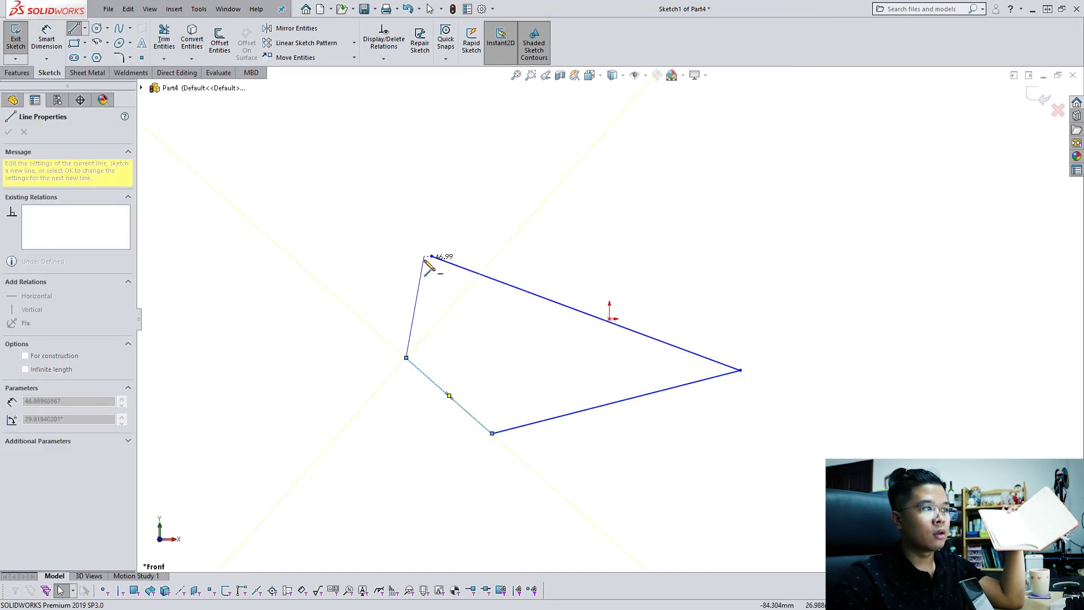
left_click(432, 256)
left_click(1040, 97)
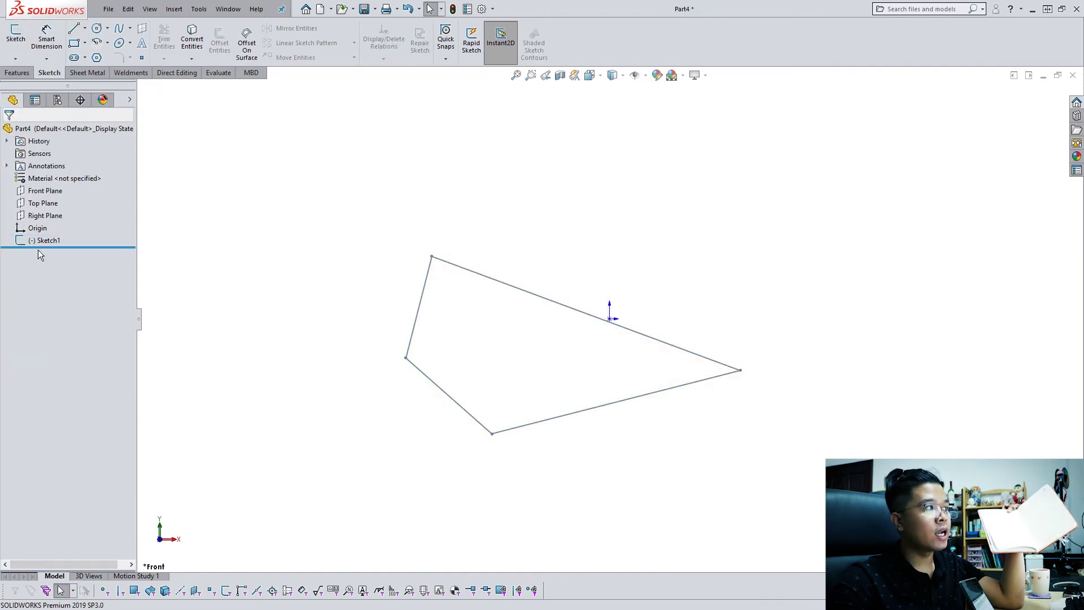
Review Sketch1, then start a new sketch on the Top Plane
left_click(39, 243)
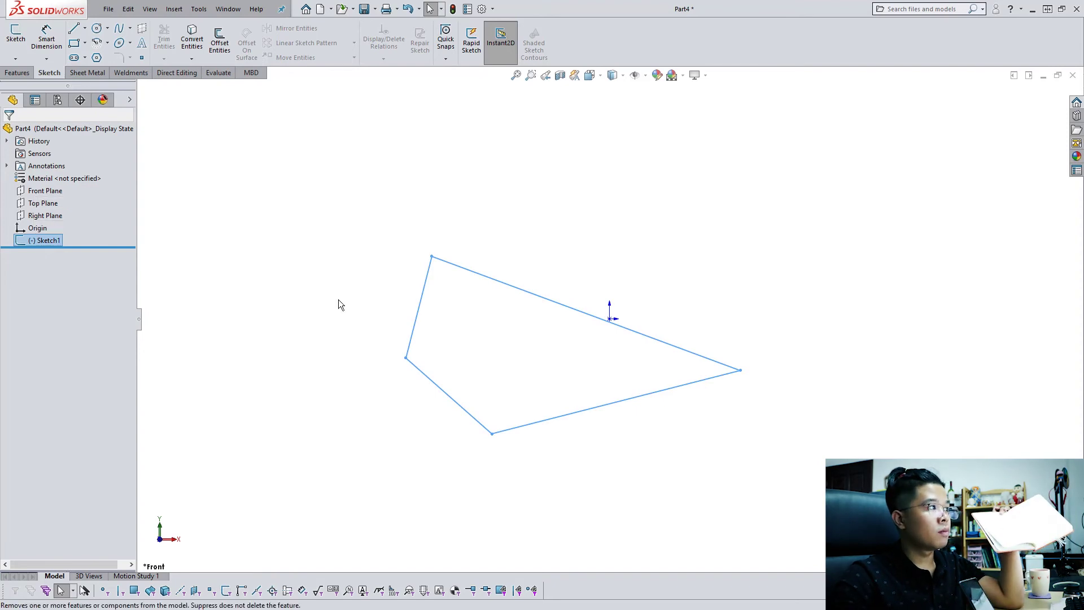
left_click(153, 240)
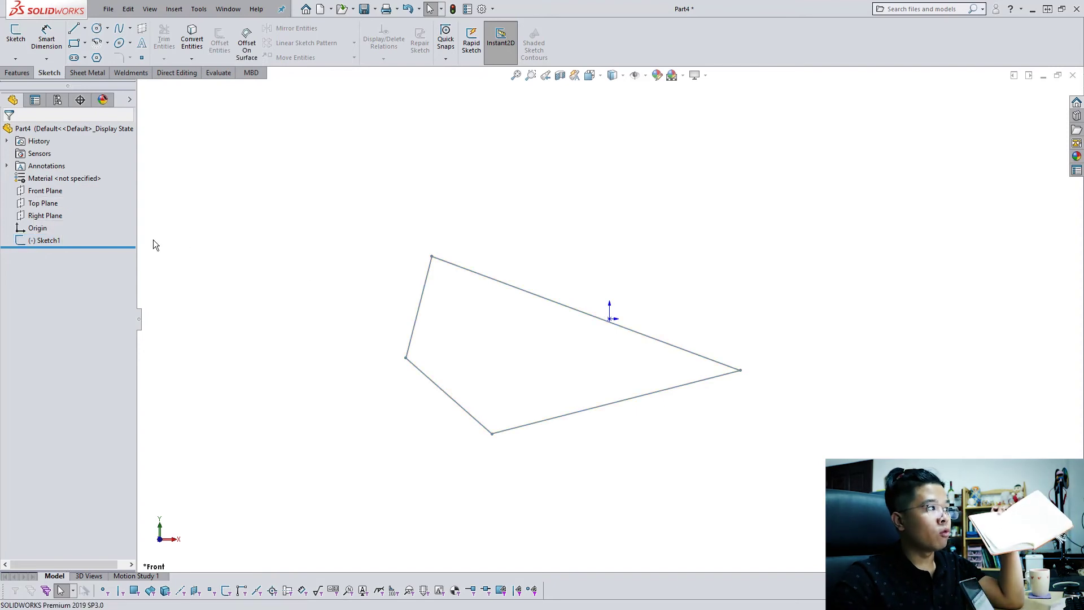
left_click(41, 209)
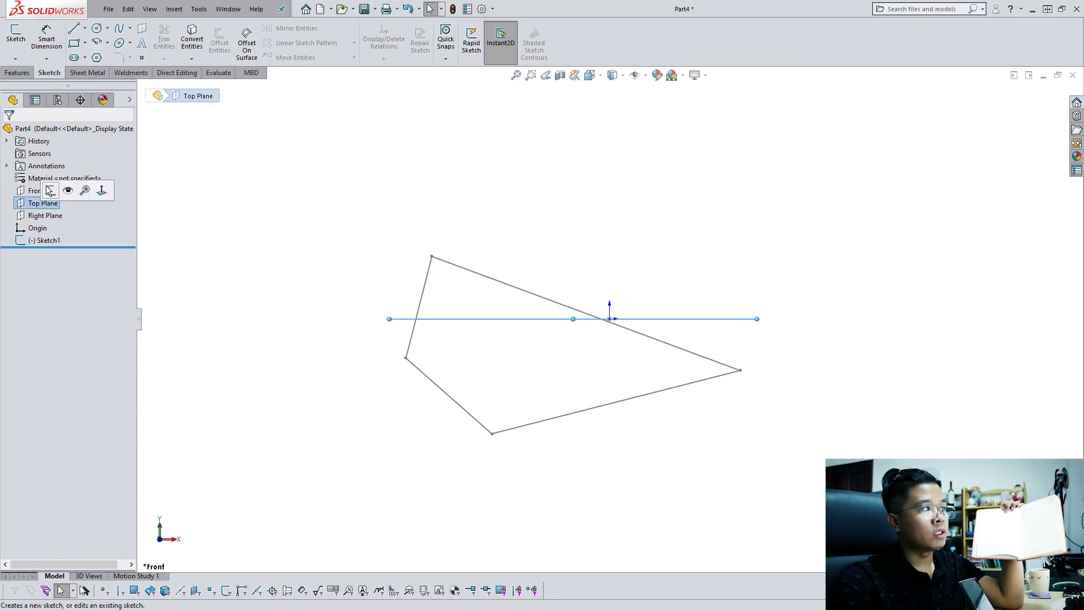
left_click(50, 191)
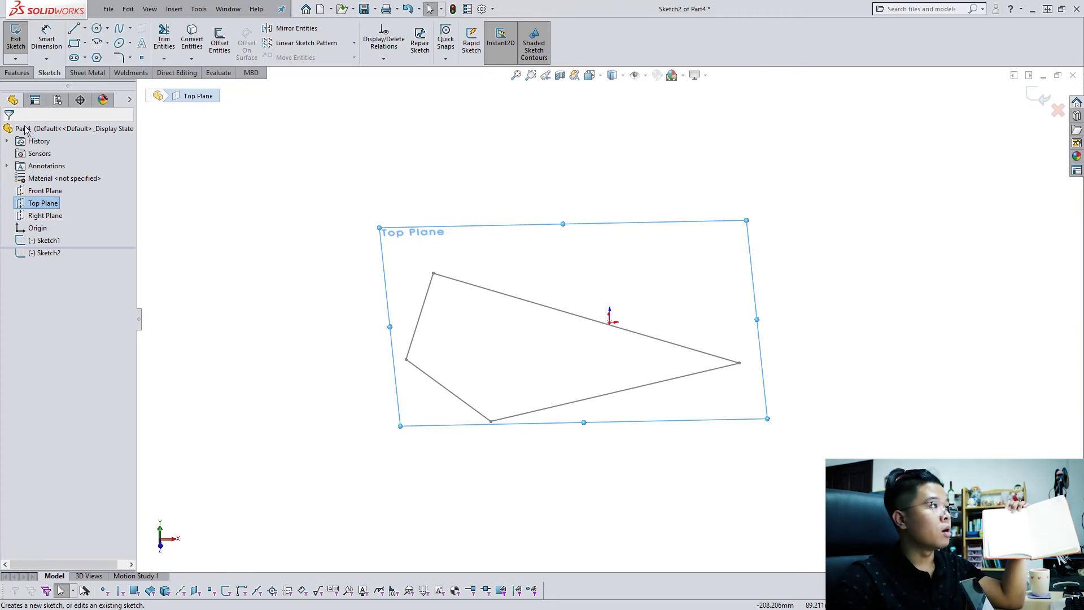
Draw a closed four-sided straight-line polygon and exit the sketch as Sketch2
left_click(74, 28)
left_click(480, 179)
left_click(386, 300)
left_click(530, 371)
left_click(725, 268)
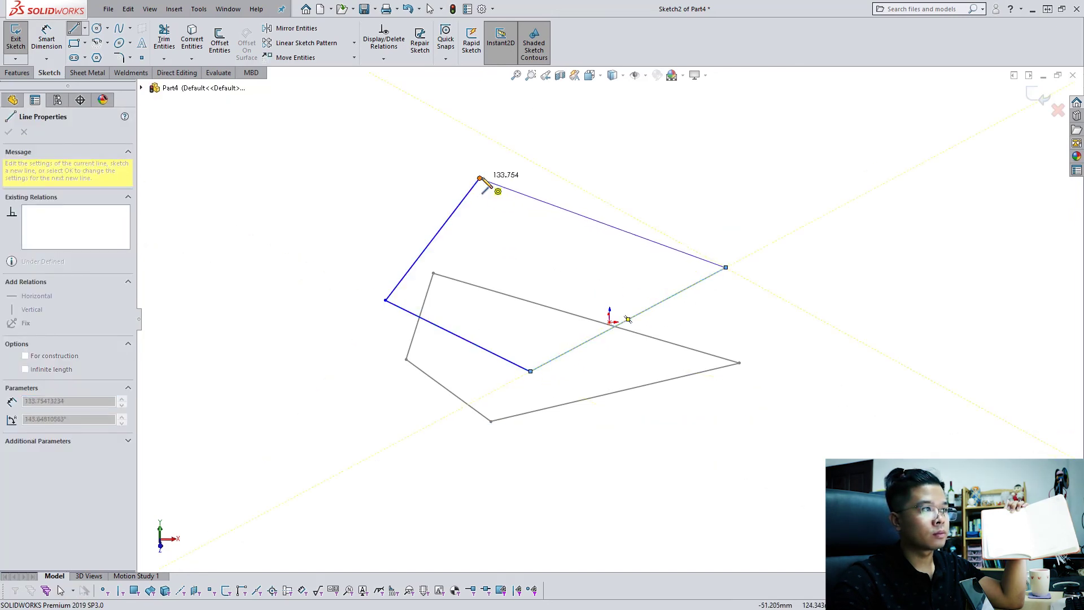
left_click(480, 178)
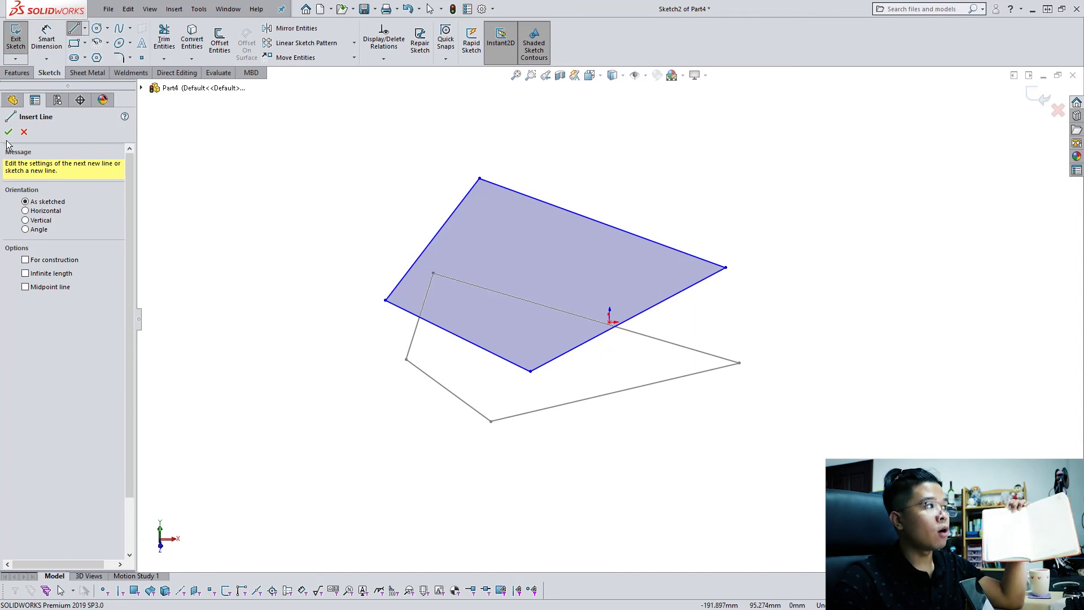
left_click(24, 132)
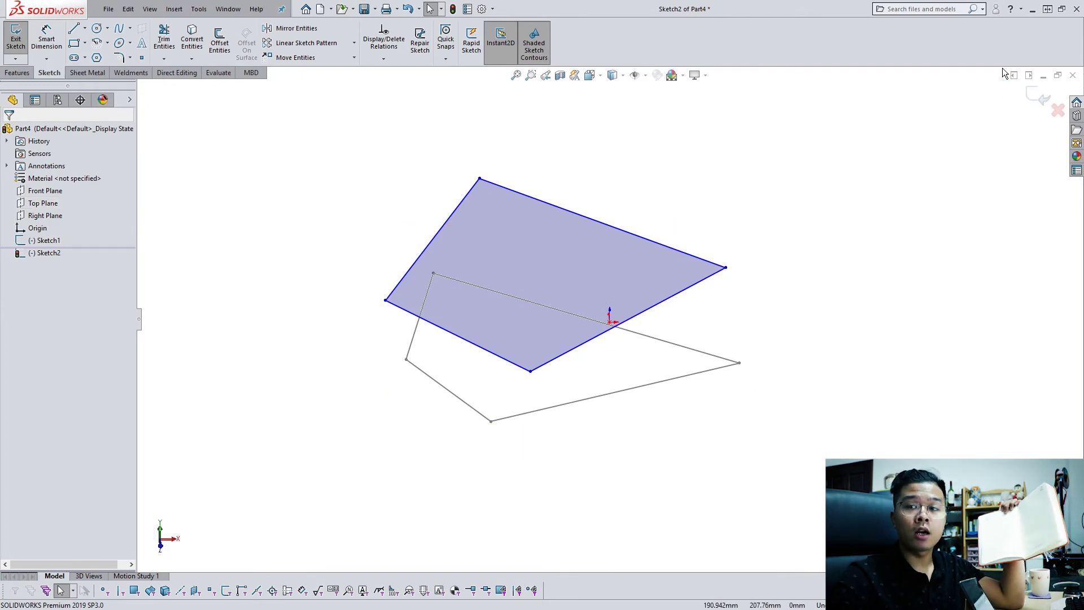
left_click(1033, 90)
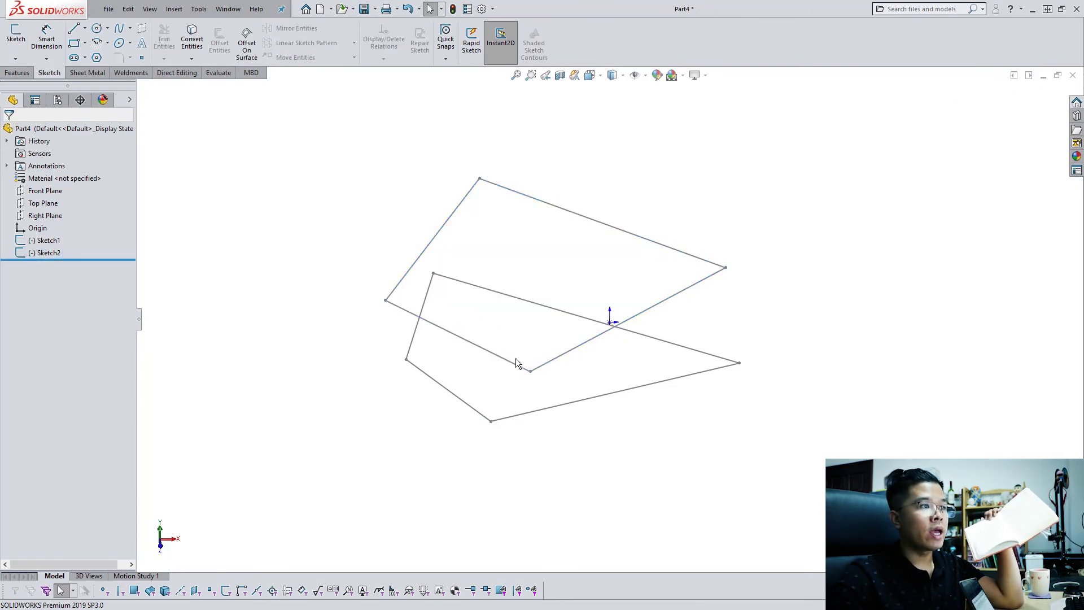
left_click(48, 254)
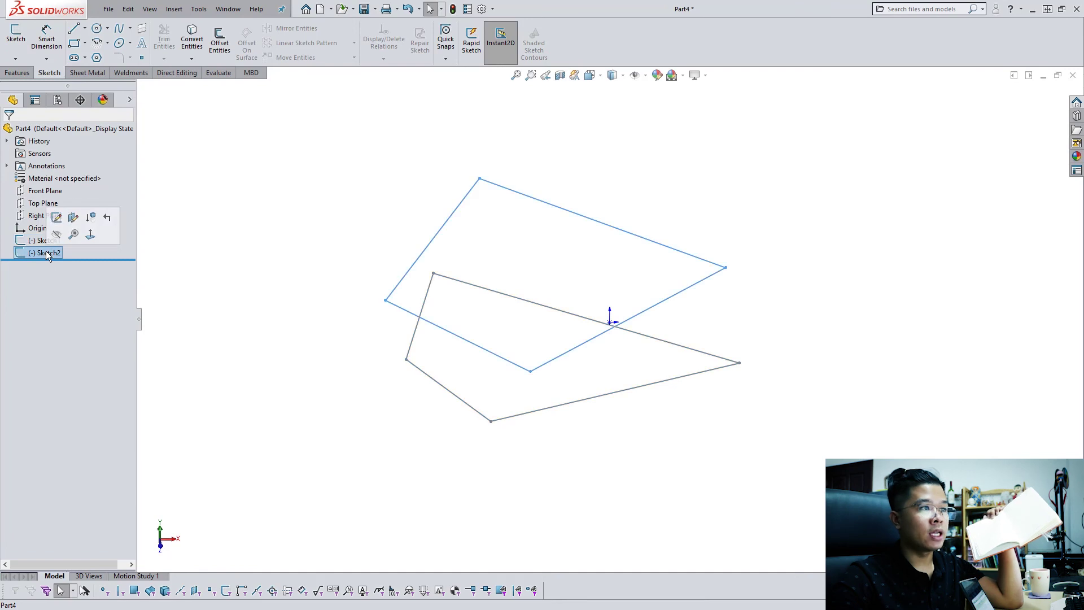